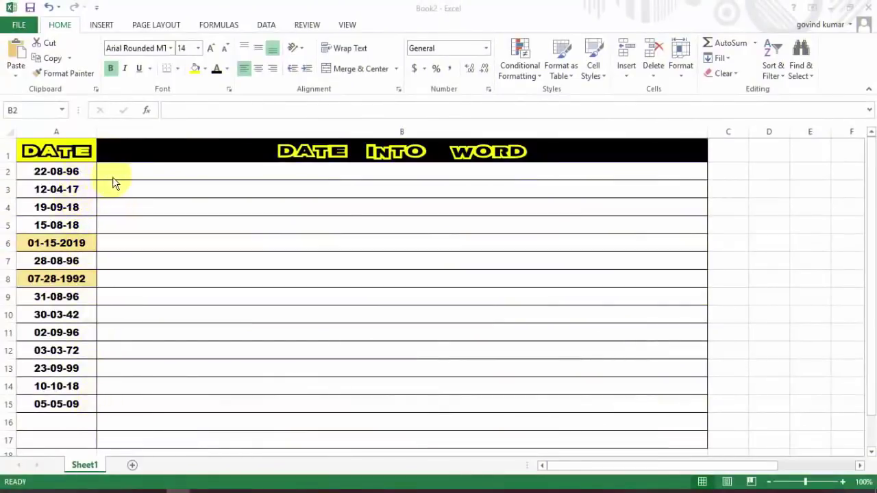
- Start a =dat formula in B2, then cancel it and leave B2 empty
{"action": "left_click", "coordinate": [140, 173]}
{"action": "type", "text": "="}
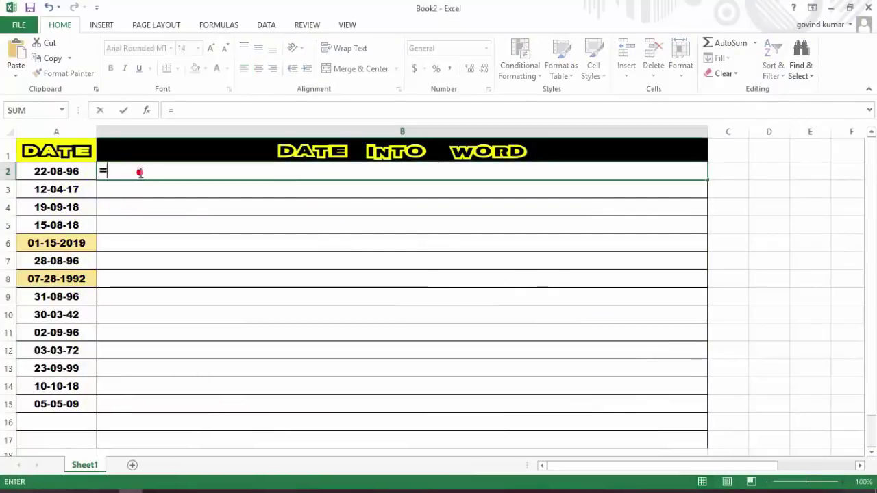
{"action": "type", "text": "dat"}
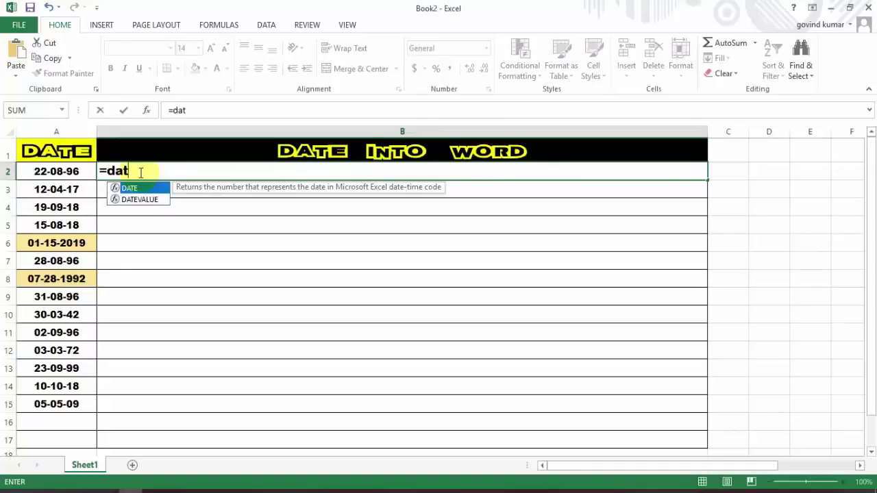
{"action": "key", "text": "Escape"}
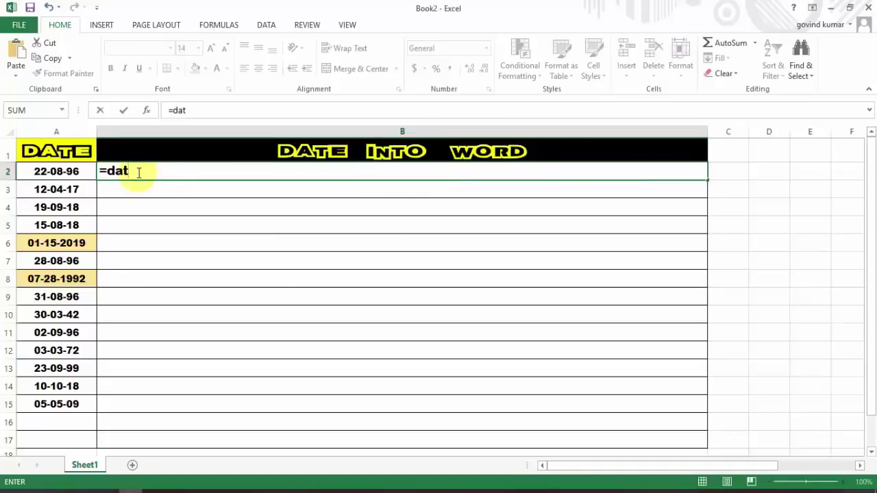
{"action": "key", "text": "Escape"}
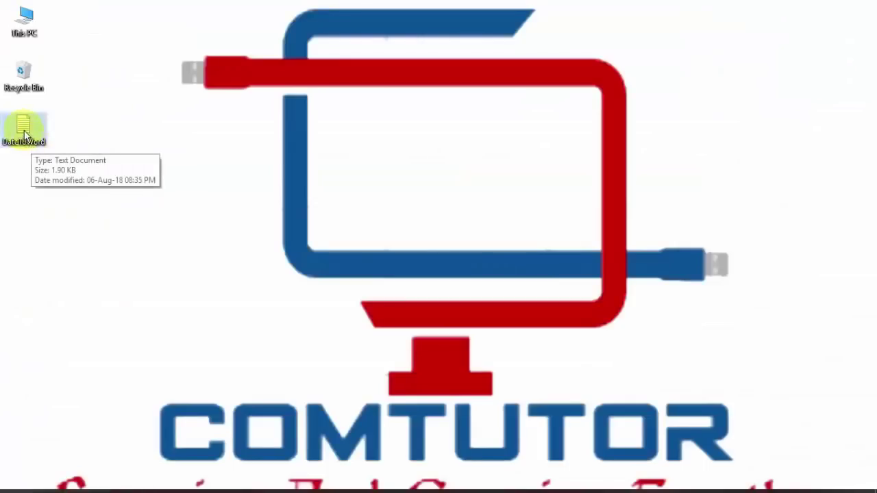
- Expand the number-to-words video description and review its setup steps and UDF download links
{"action": "double_click", "coordinate": [24, 135]}
{"action": "left_click", "coordinate": [449, 168]}
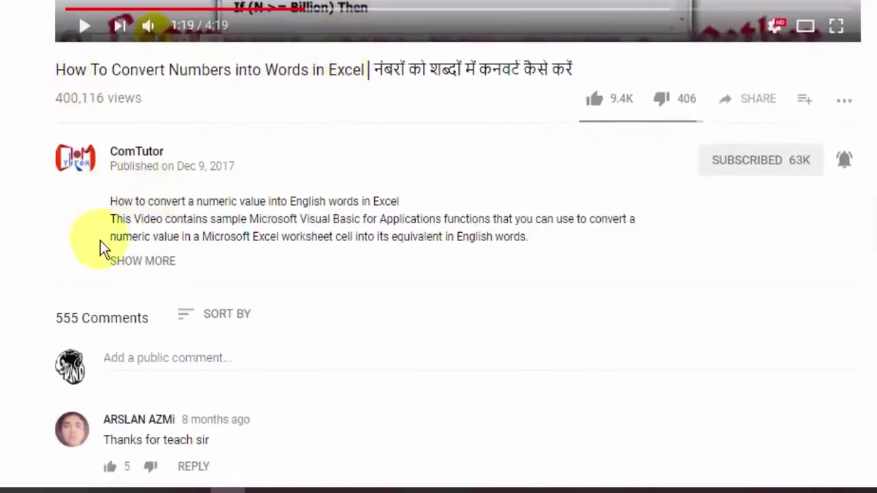
{"action": "left_click", "coordinate": [137, 266]}
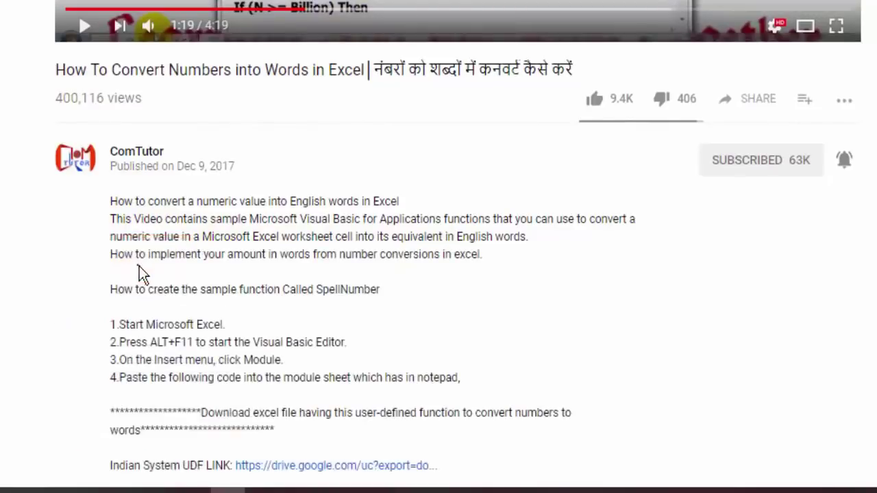
{"action": "scroll", "coordinate": [322, 221], "scroll_direction": "down", "scroll_amount": 6}
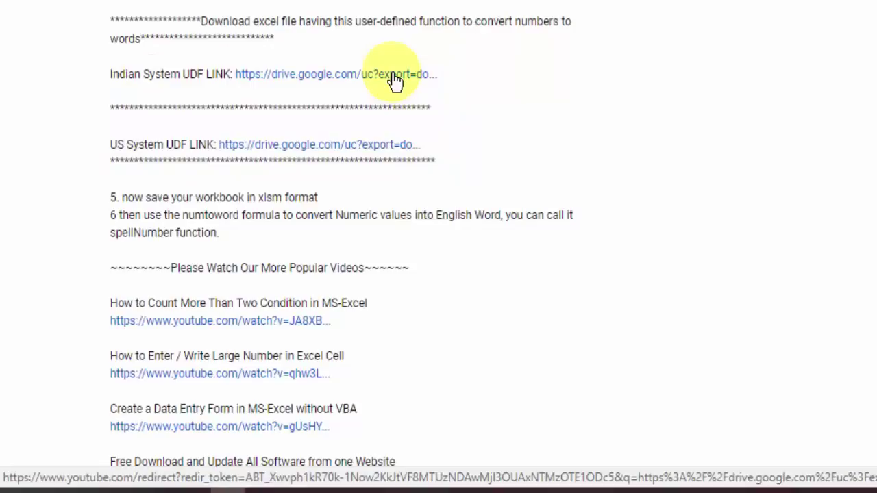
{"action": "scroll", "coordinate": [395, 80], "scroll_direction": "up", "scroll_amount": 5}
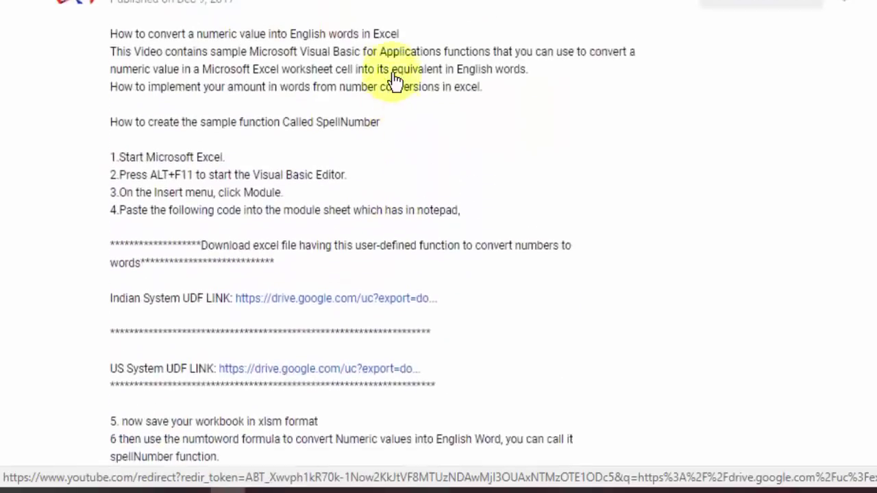
{"action": "scroll", "coordinate": [406, 89], "scroll_direction": "down", "scroll_amount": 3}
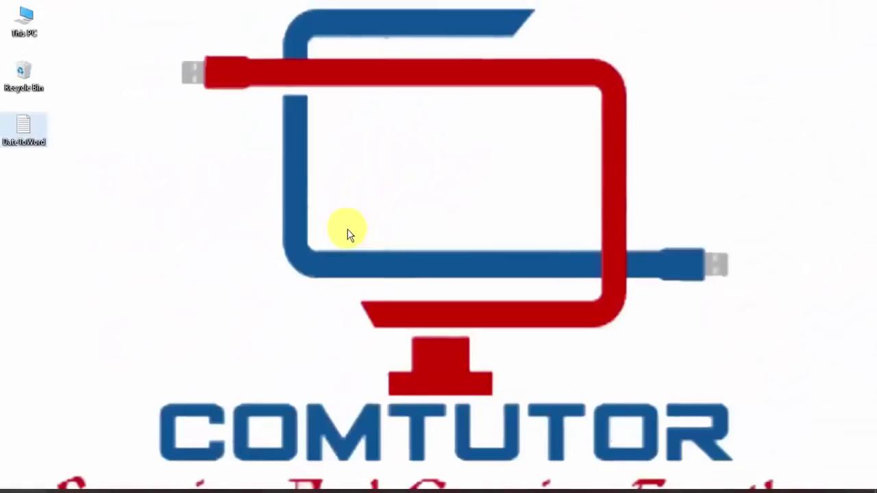
- Copy all the DateToWords code from DateToWord.txt in Notepad, then minimize Notepad
{"action": "double_click", "coordinate": [23, 127]}
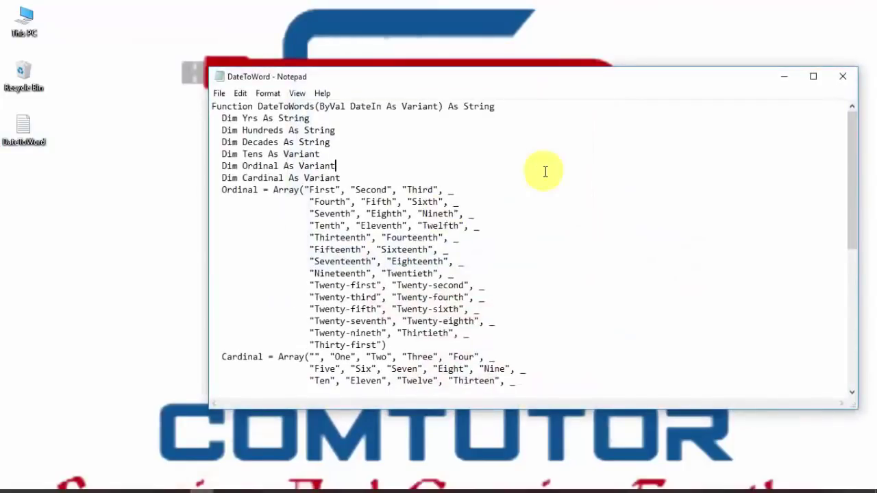
{"action": "key", "text": "ctrl+a"}
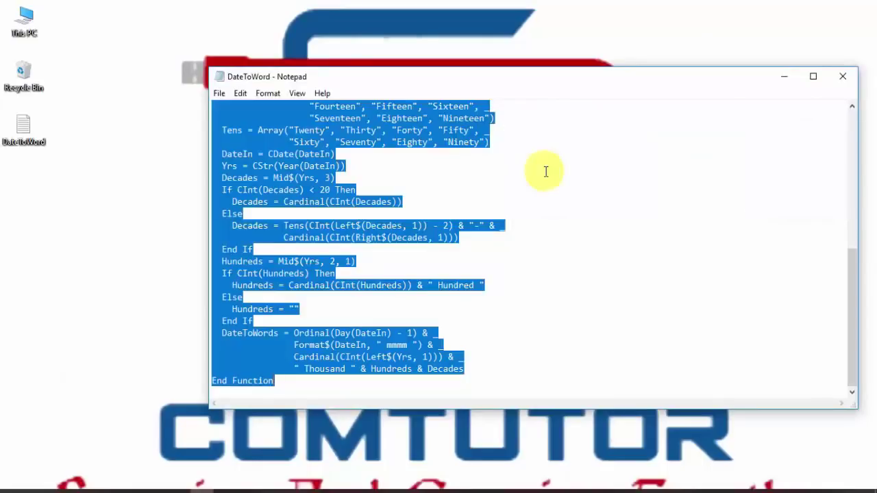
{"action": "key", "text": "ctrl+c"}
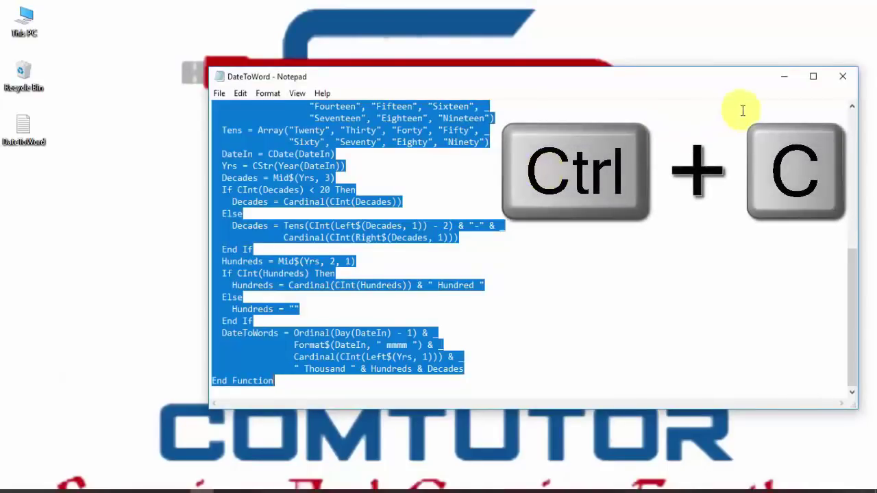
{"action": "left_click", "coordinate": [782, 75]}
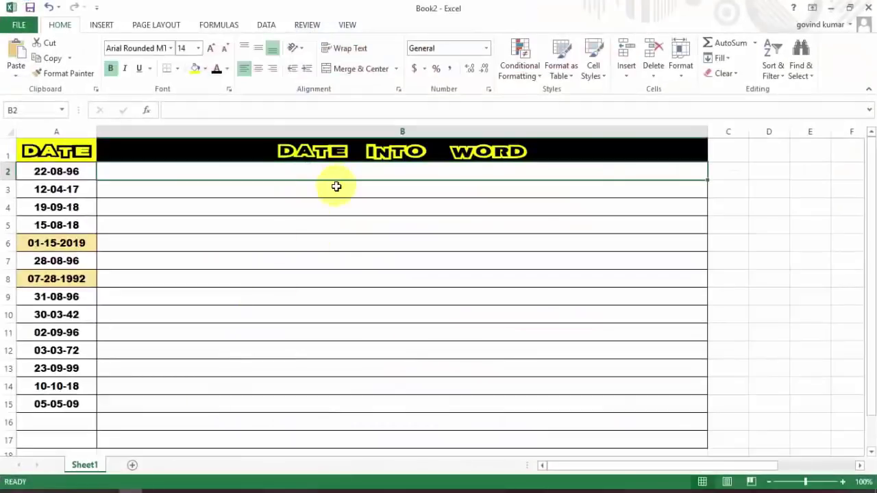
- In the VBA editor, insert Module1 into Book2 and paste the DateToWords function code
{"action": "key", "text": "alt+F11"}
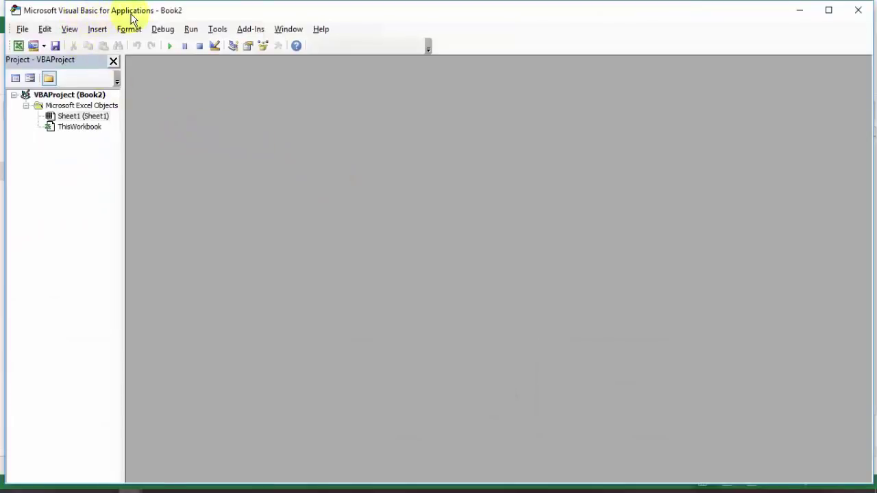
{"action": "left_click", "coordinate": [98, 29]}
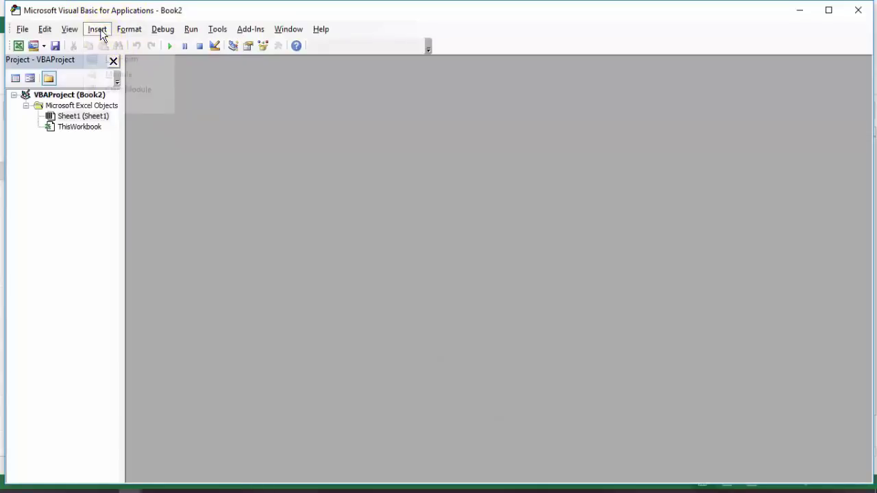
{"action": "left_click", "coordinate": [113, 77]}
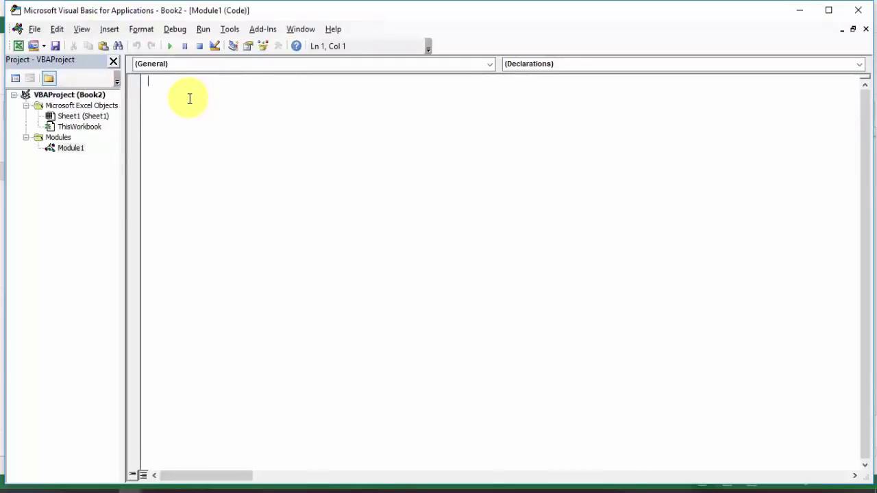
{"action": "key", "text": "ctrl+v"}
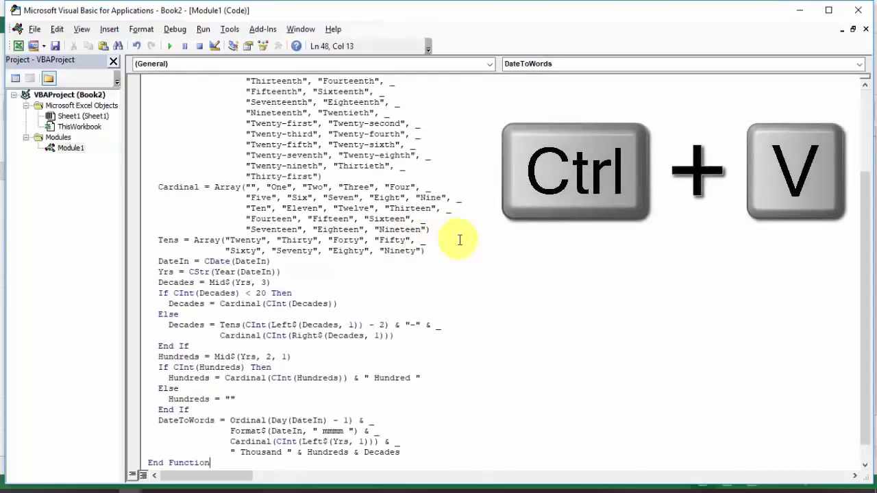
{"action": "scroll", "coordinate": [459, 239], "scroll_direction": "up", "scroll_amount": 4}
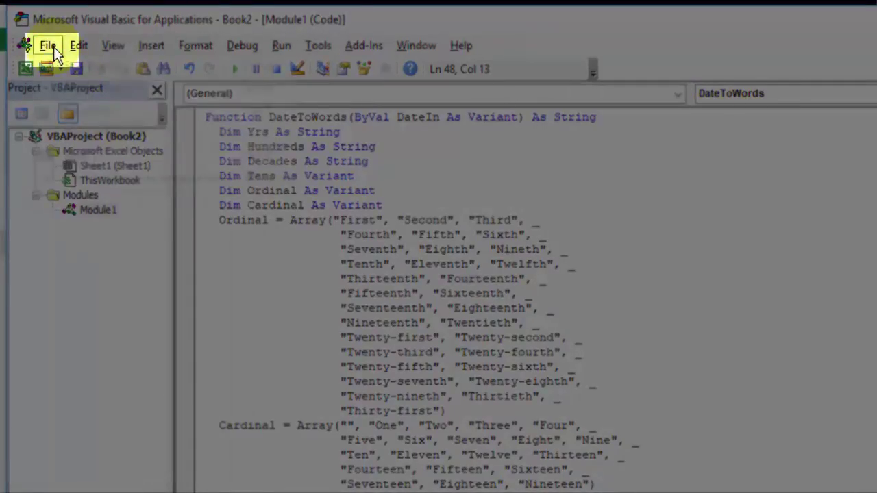
{"action": "left_click", "coordinate": [50, 46]}
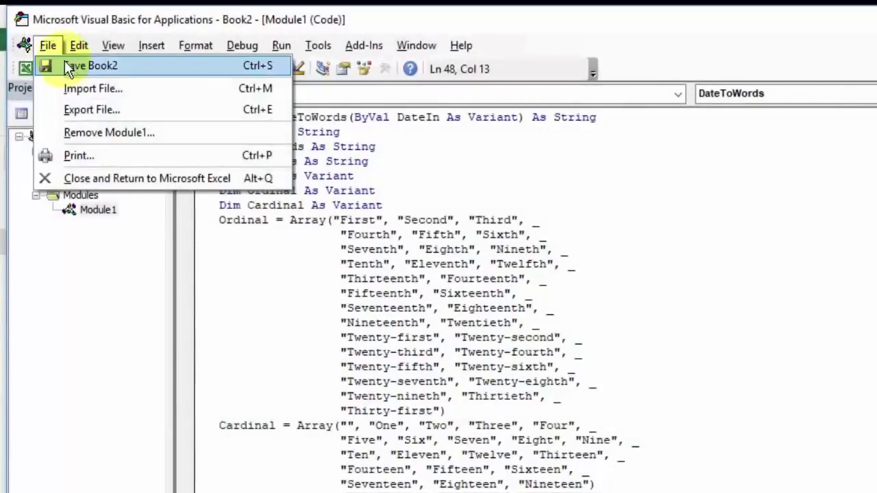
- Save the workbook to the Desktop as Datetoword, an Excel Macro-Enabled Workbook (.xlsm)
{"action": "left_click", "coordinate": [72, 72]}
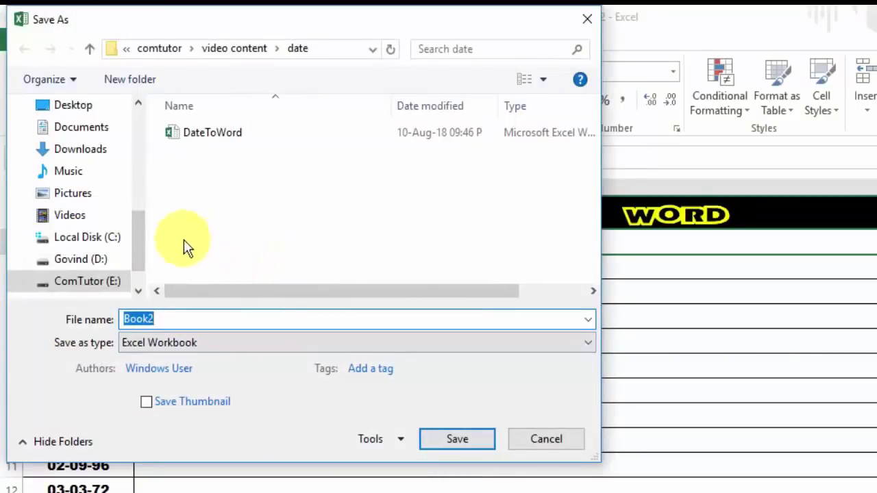
{"action": "left_click_drag", "start_coordinate": [136, 229], "coordinate": [142, 196]}
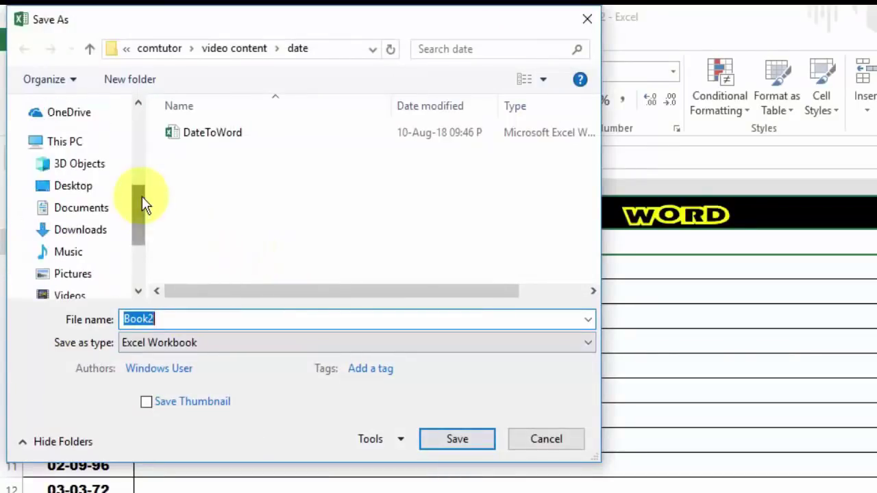
{"action": "left_click", "coordinate": [86, 195]}
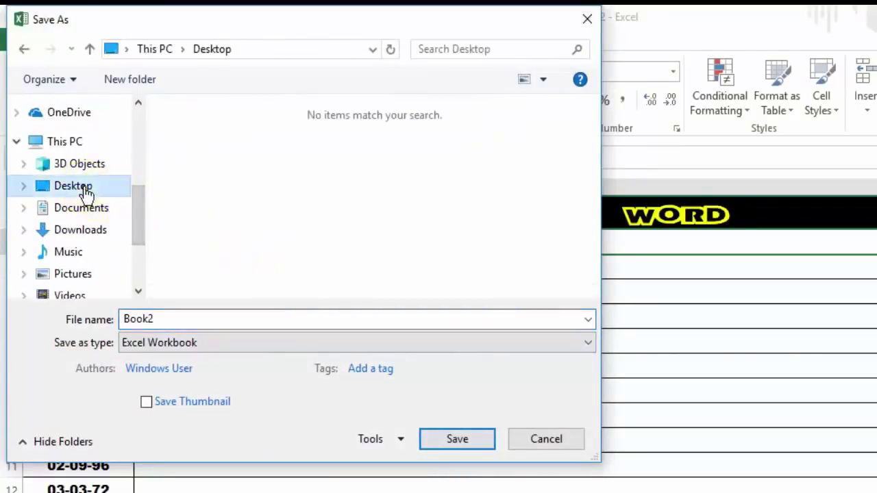
{"action": "double_click", "coordinate": [176, 319]}
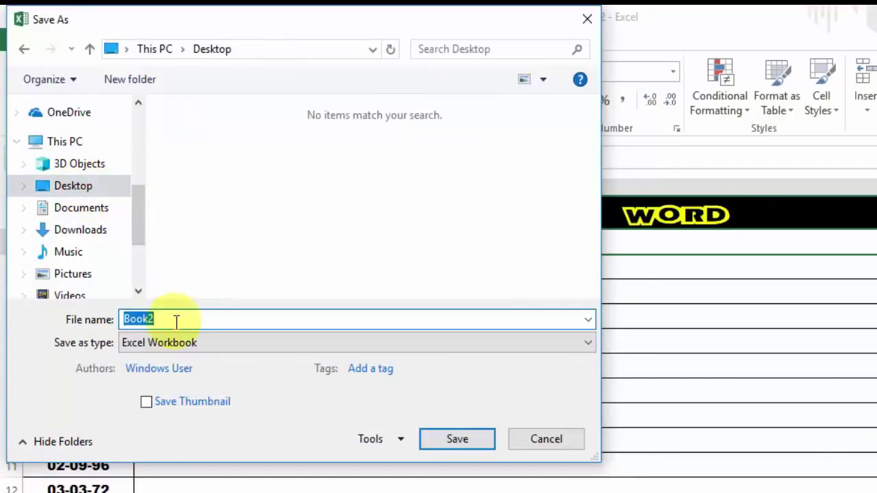
{"action": "type", "text": "Datetoword"}
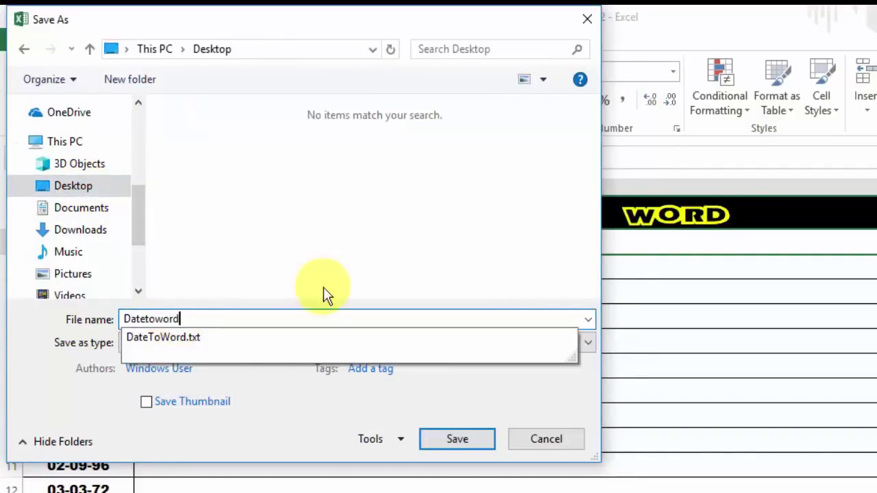
{"action": "left_click", "coordinate": [324, 289]}
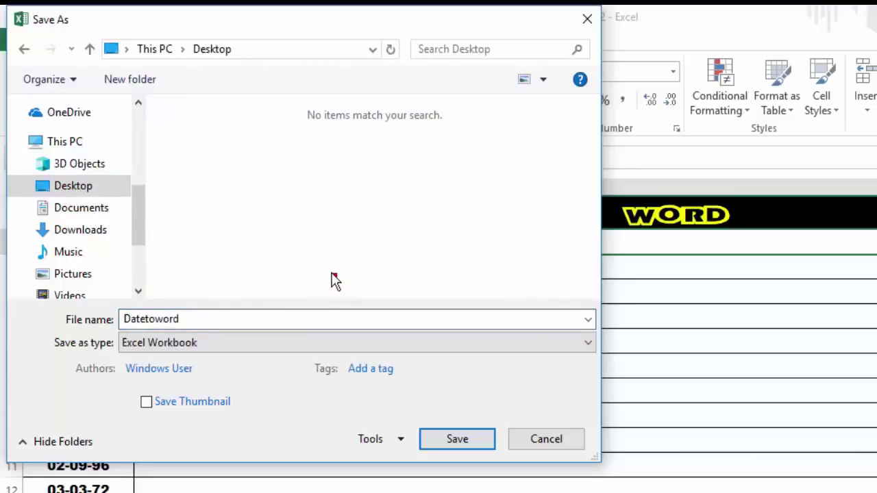
{"action": "left_click", "coordinate": [281, 346]}
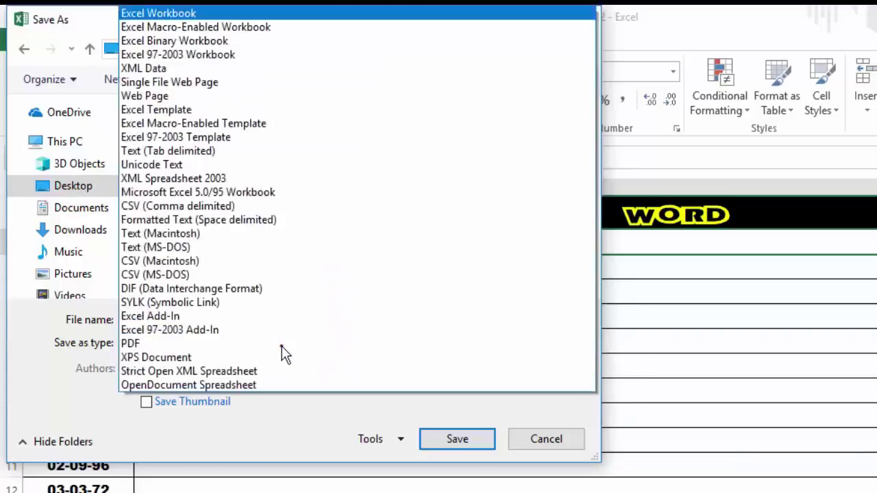
{"action": "left_click", "coordinate": [211, 28]}
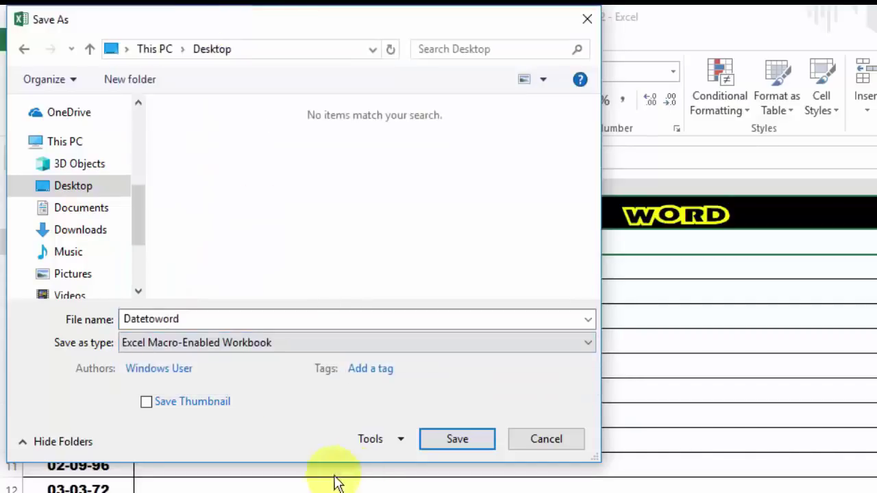
{"action": "left_click", "coordinate": [470, 444]}
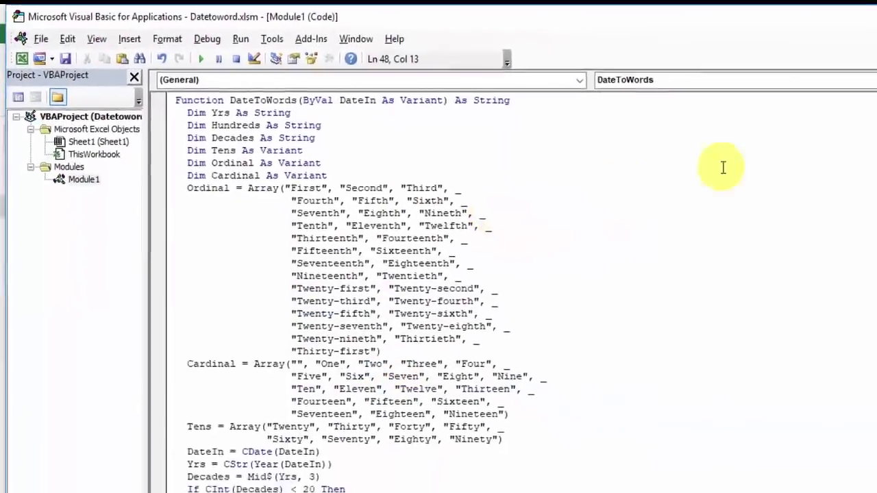
- Close the VBA editor and enter =DateToWords(A2) in cell B2
{"action": "left_click", "coordinate": [865, 12]}
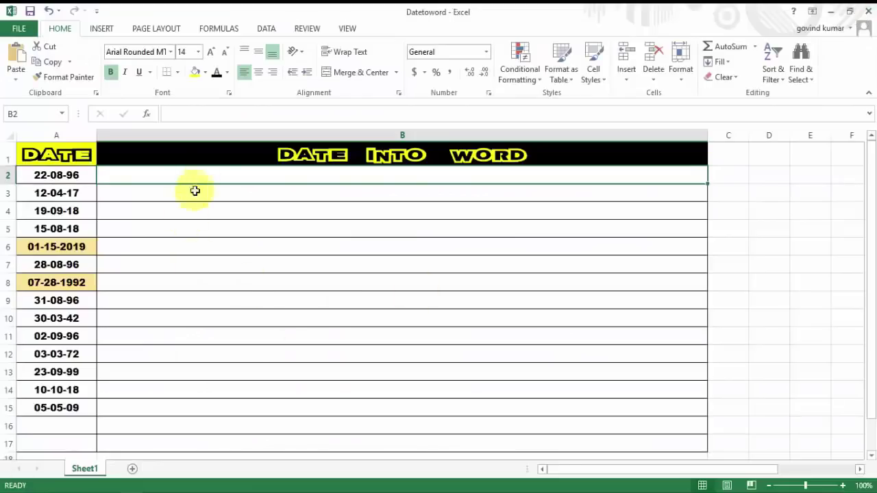
{"action": "left_click", "coordinate": [266, 175]}
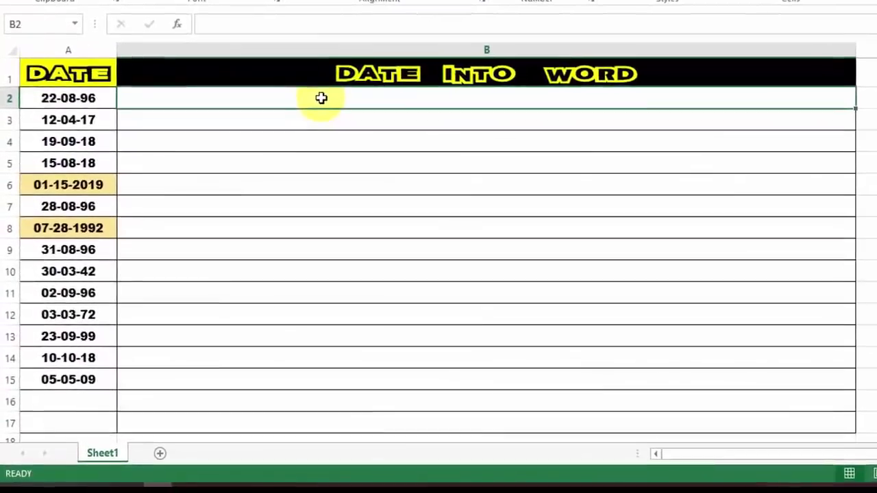
{"action": "type", "text": "=da"}
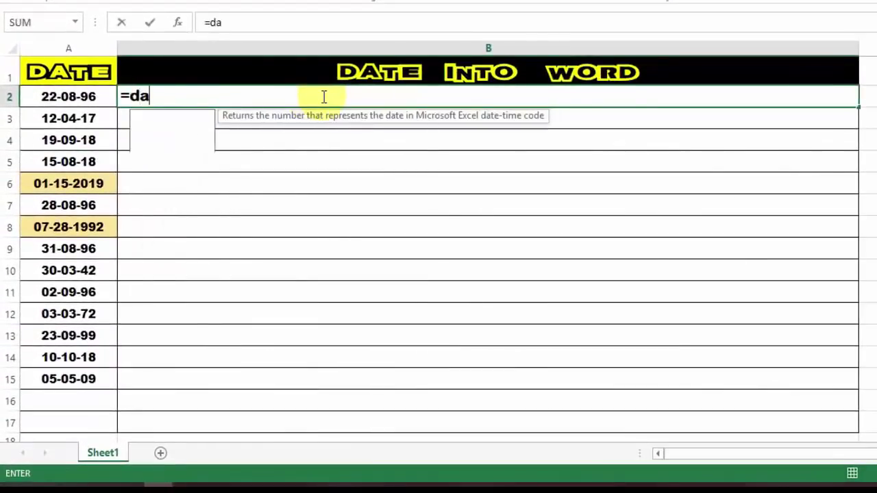
{"action": "type", "text": "te"}
{"action": "key", "text": "Down"}
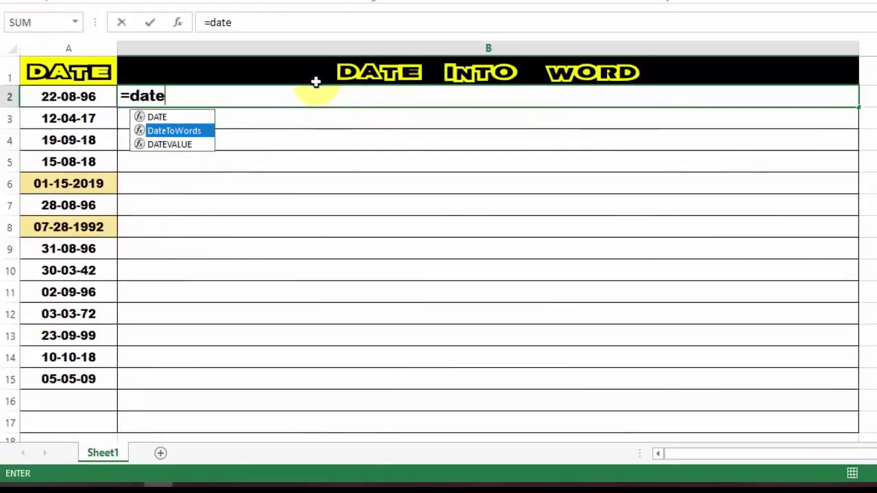
{"action": "key", "text": "Tab"}
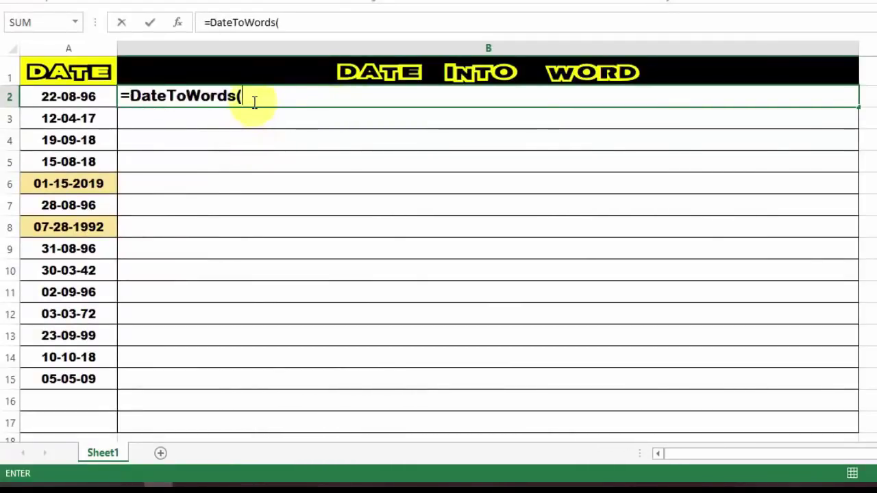
{"action": "left_click", "coordinate": [73, 96]}
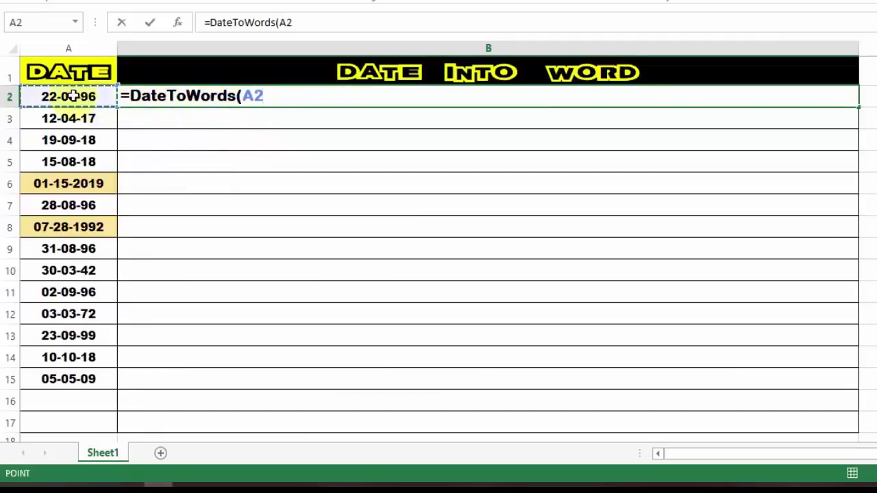
{"action": "type", "text": ")"}
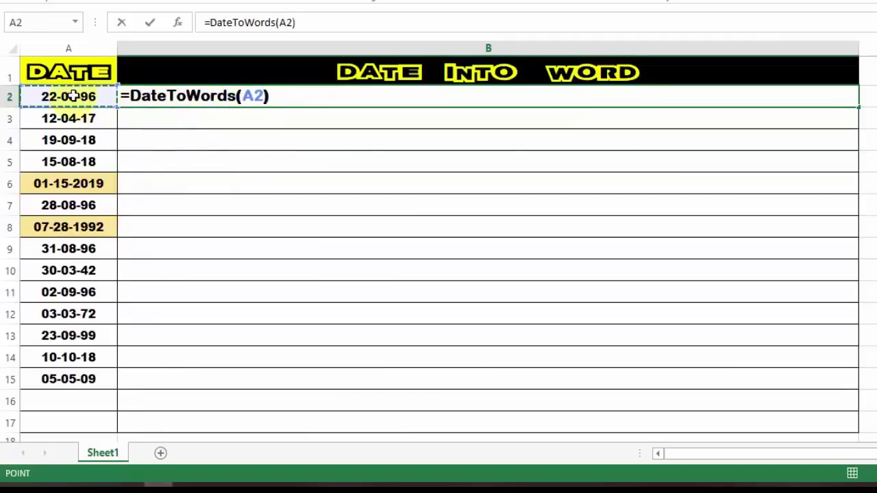
{"action": "key", "text": "Return"}
- Fill the B2 formula down through B15 and check the result in B15
{"action": "left_click", "coordinate": [272, 95]}
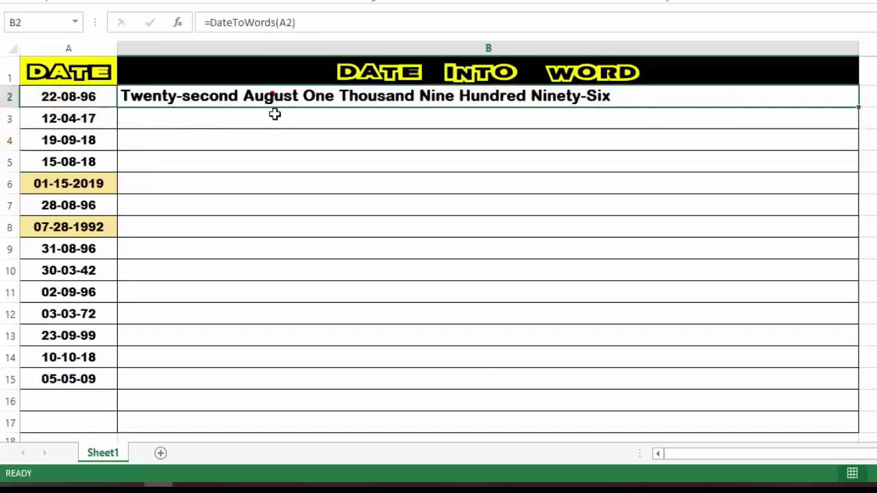
{"action": "left_click_drag", "start_coordinate": [861, 107], "coordinate": [827, 388]}
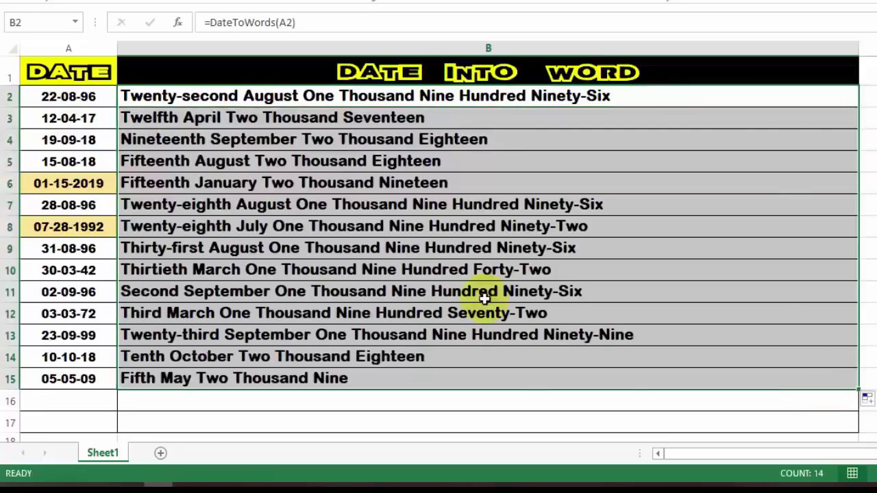
{"action": "left_click", "coordinate": [459, 380]}
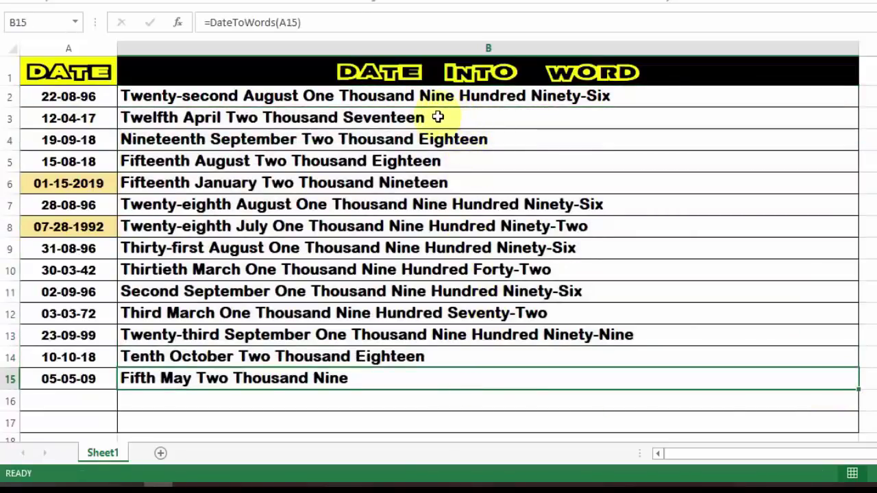
{"action": "key", "text": "Down"}
{"action": "key", "text": "Left"}
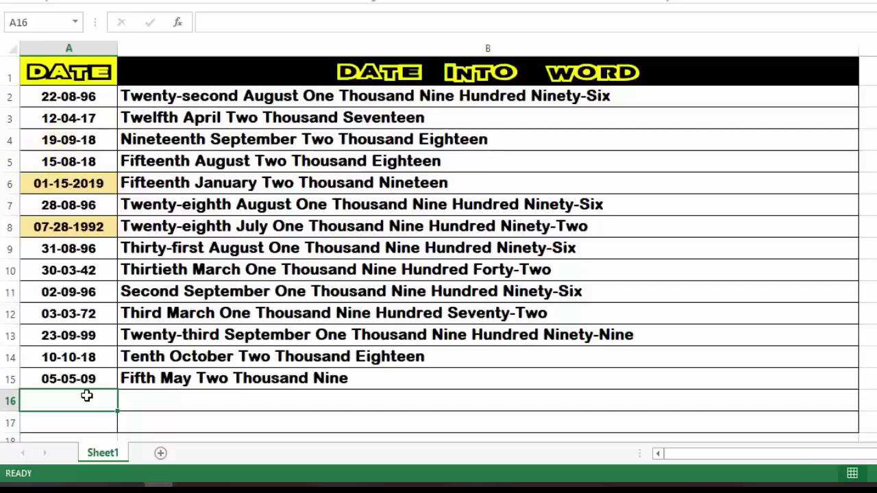
- Enter 20/05/1997 in A16 and fill the DateToWords formula down into B16
{"action": "type", "text": "20"}
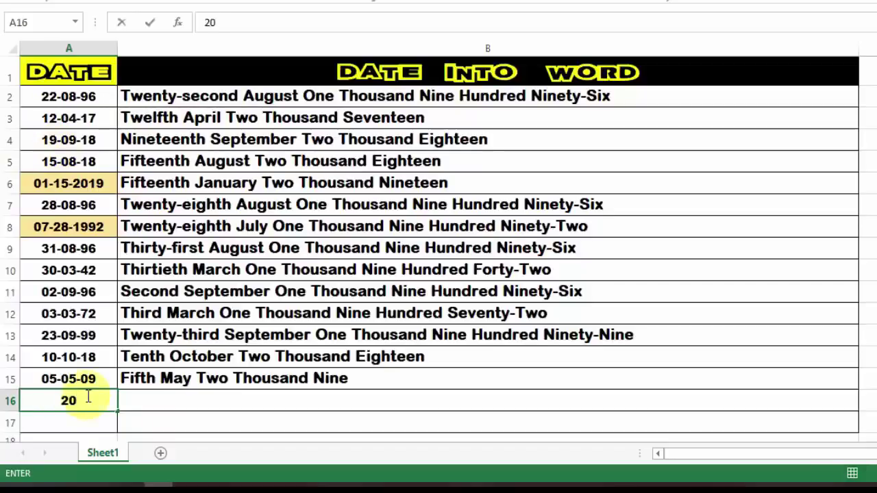
{"action": "type", "text": "/05/1"}
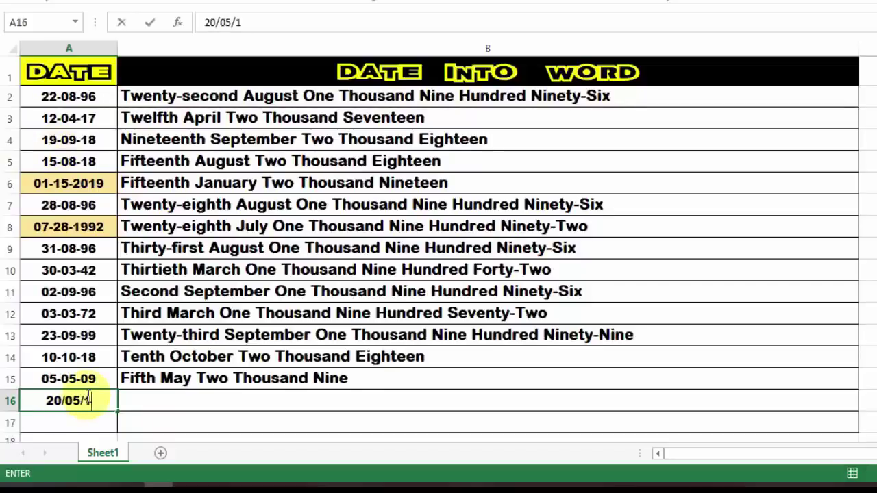
{"action": "type", "text": "995"}
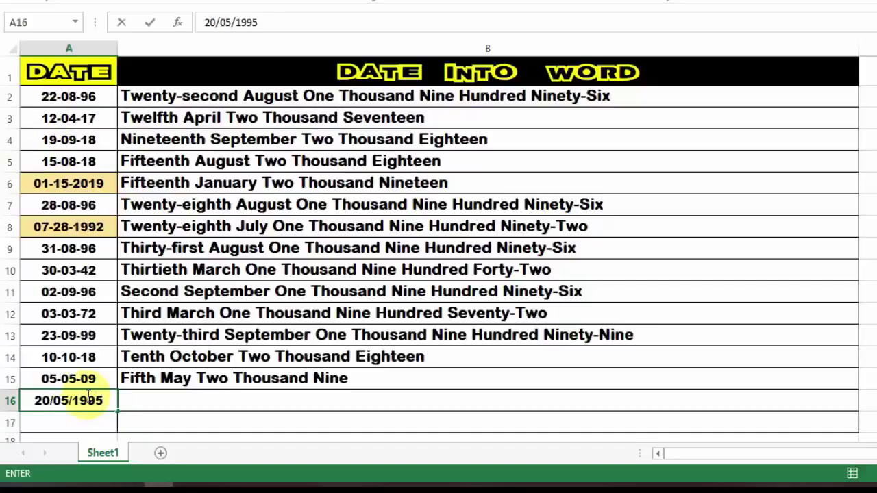
{"action": "key", "text": "BackSpace"}
{"action": "type", "text": "7"}
{"action": "left_click", "coordinate": [155, 401]}
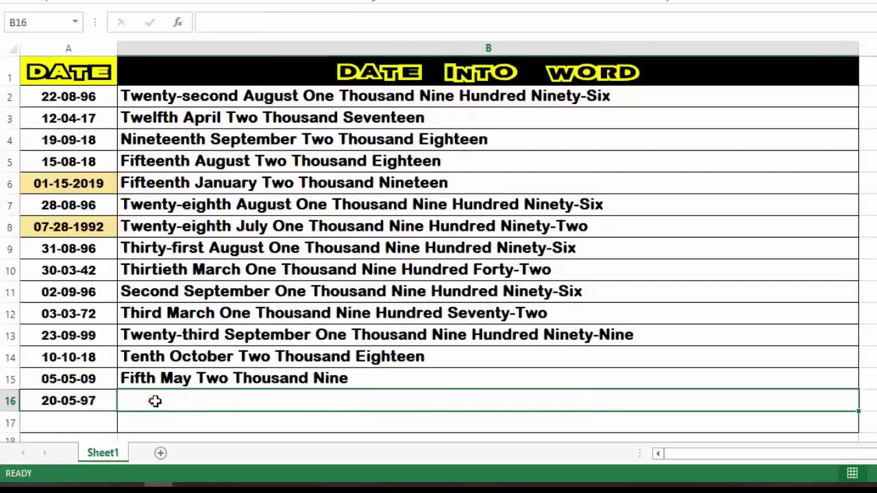
{"action": "key", "text": "ctrl+d"}
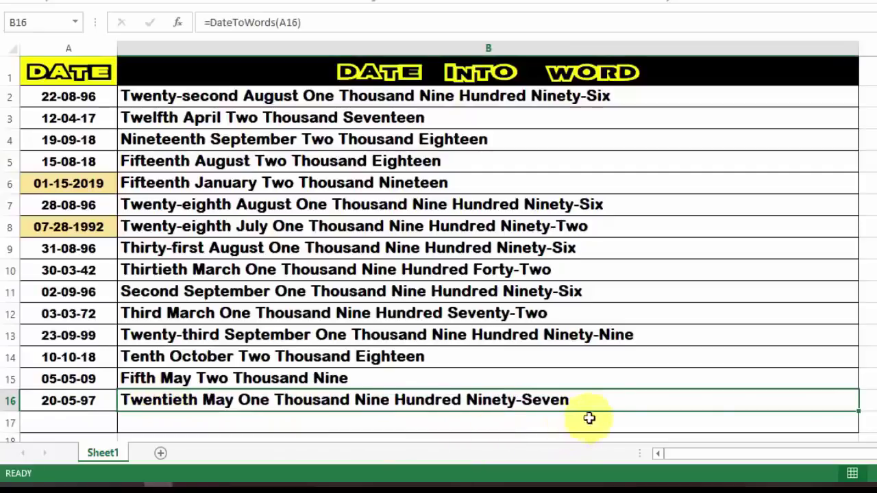